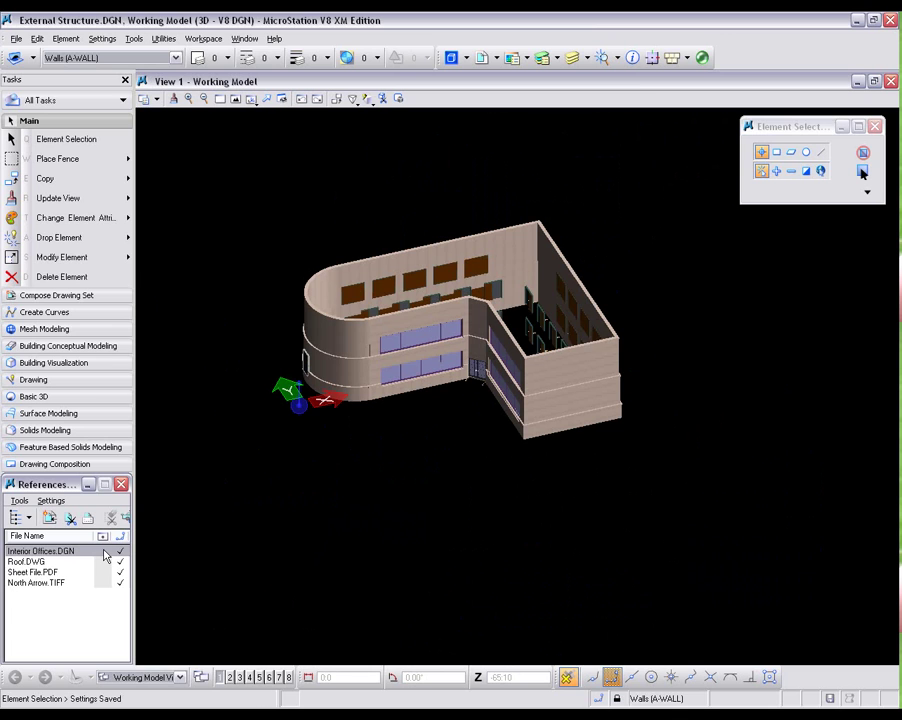
Turn on display for Interior Offices.DGN, Roof.DWG, Sheet File.PDF and North Arrow.TIFF references.
click(104, 552)
click(104, 562)
click(104, 572)
click(104, 583)
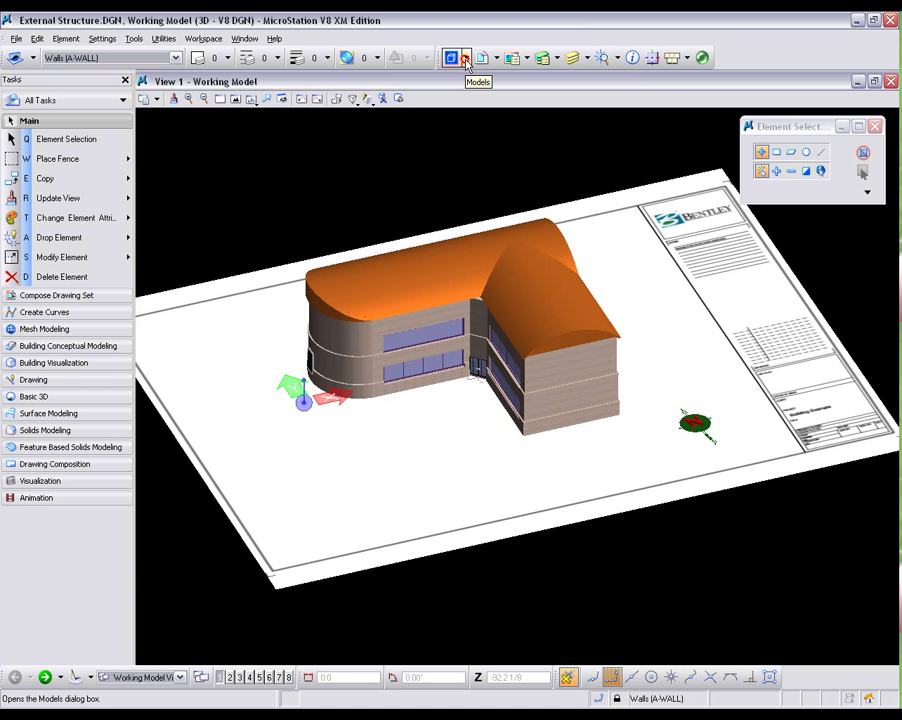
click(465, 60)
click(545, 57)
click(548, 57)
click(588, 59)
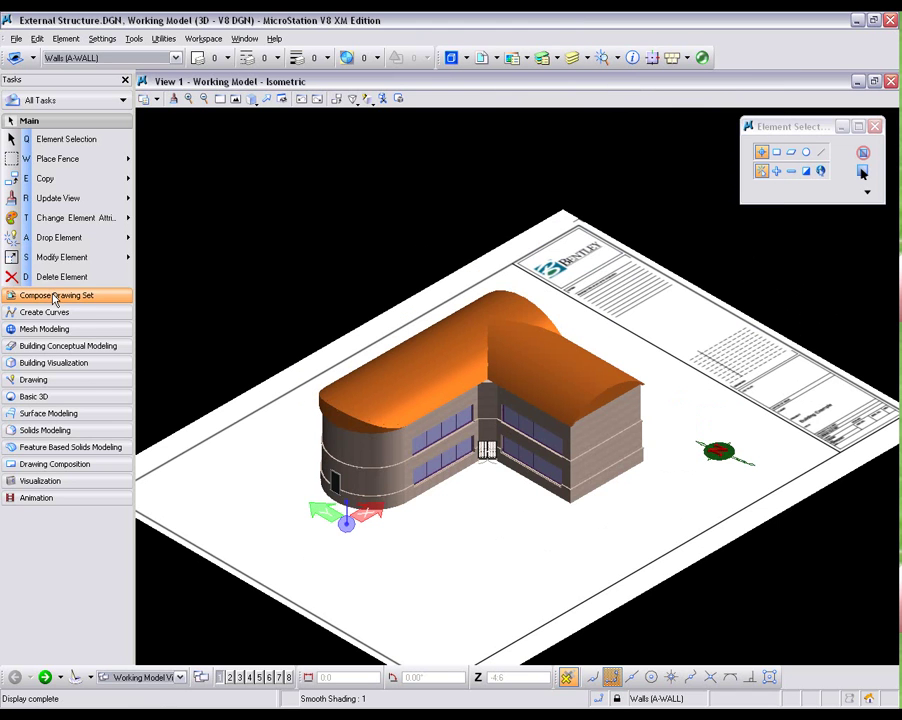
click(62, 295)
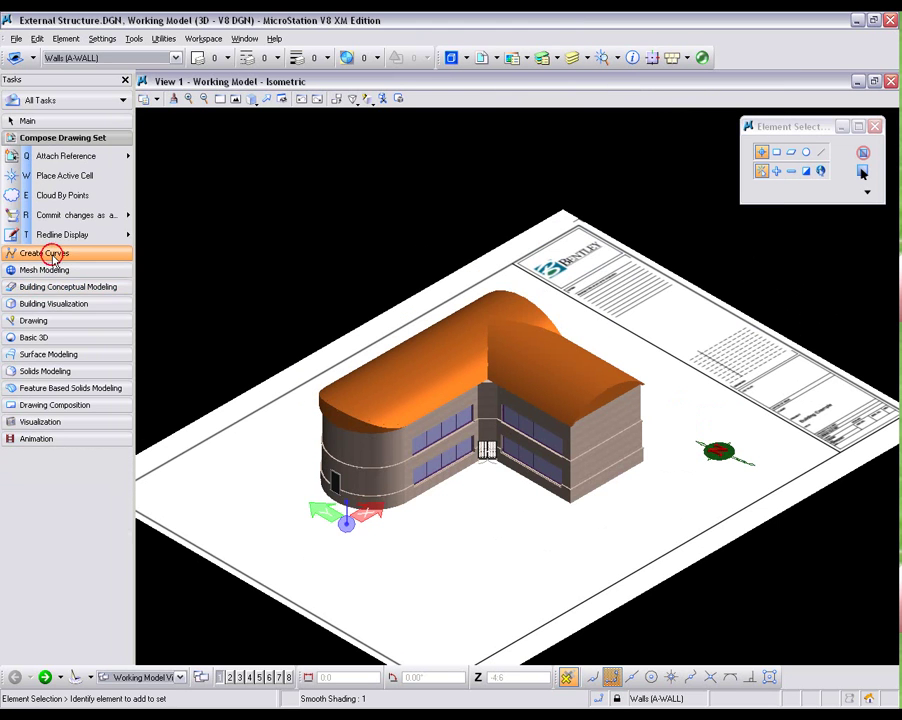
click(52, 257)
click(73, 371)
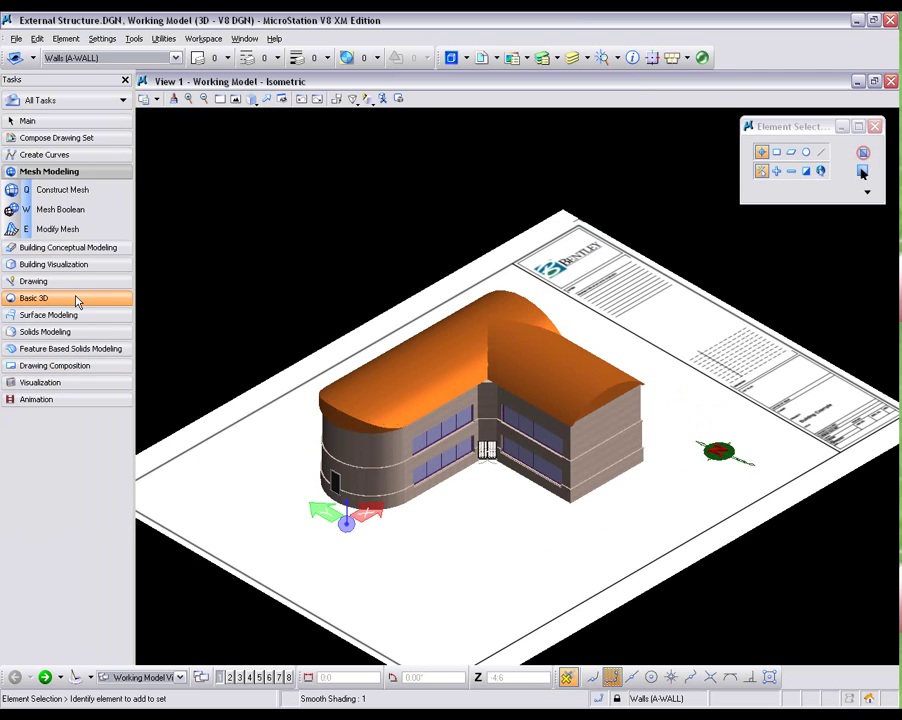
click(76, 298)
click(88, 190)
click(52, 123)
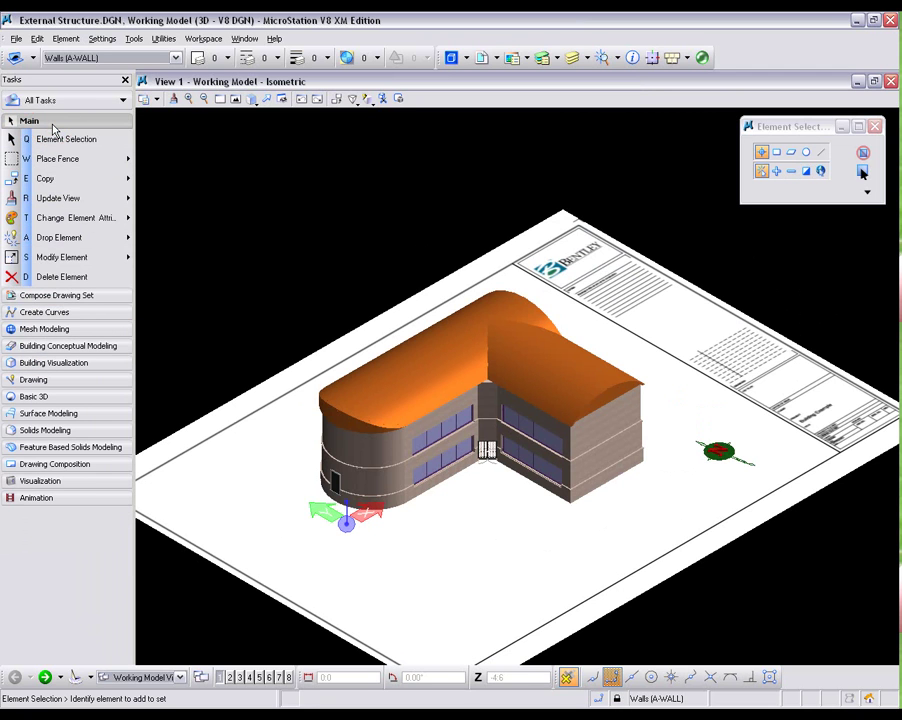
click(65, 347)
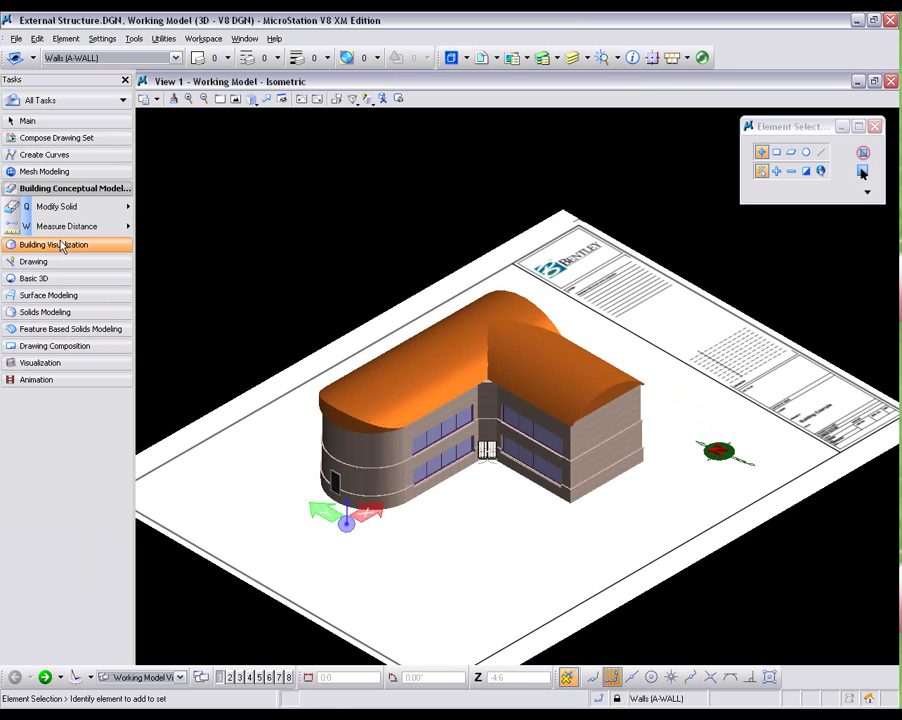
click(60, 244)
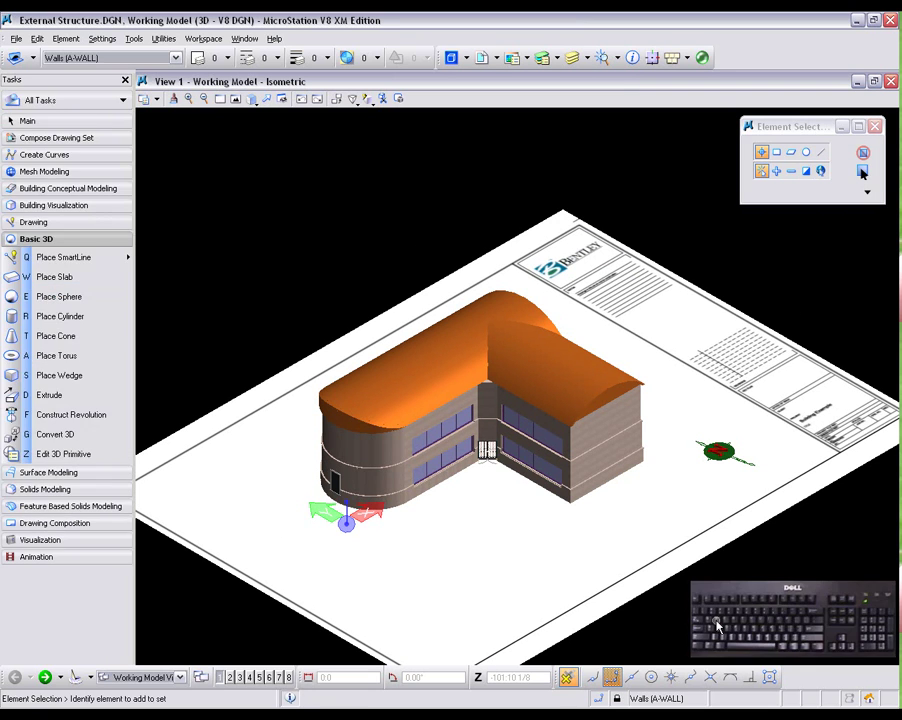
Browse the Basic 3D, Visualization and Animation tool sets using the task single-key shortcuts.
key(w)
key(Escape)
key(z)
key(Escape)
click(76, 321)
key(w)
key(Escape)
click(36, 458)
Review the active level, colour, line style, line weight and transparency attributes.
click(175, 57)
click(226, 58)
click(277, 58)
click(277, 58)
click(328, 58)
click(346, 57)
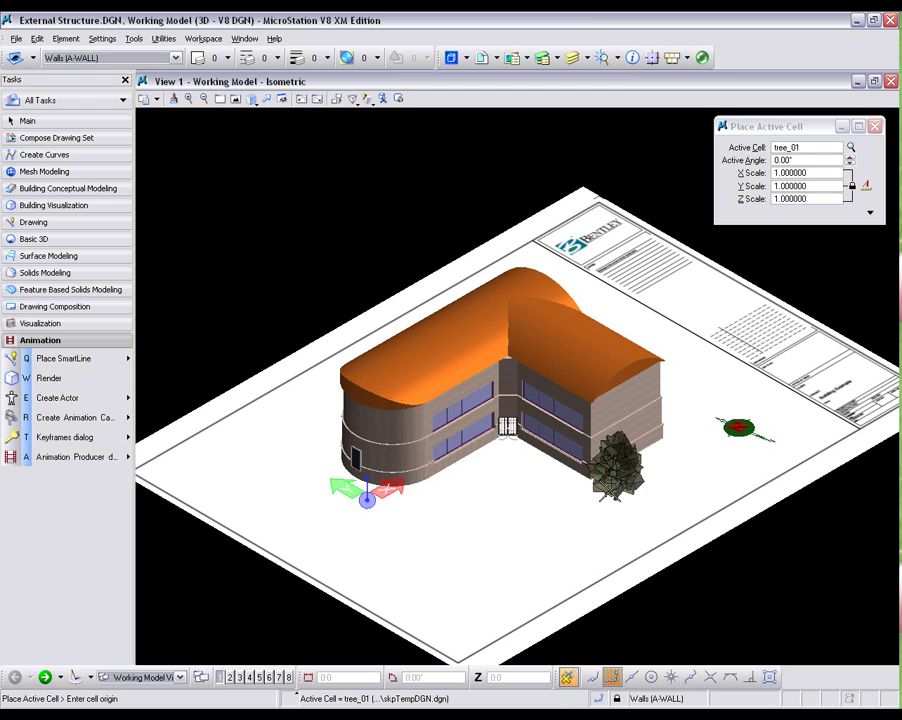
Place two tree_01 trees beside the east wing, the second exactly 30 from the first.
click(672, 458)
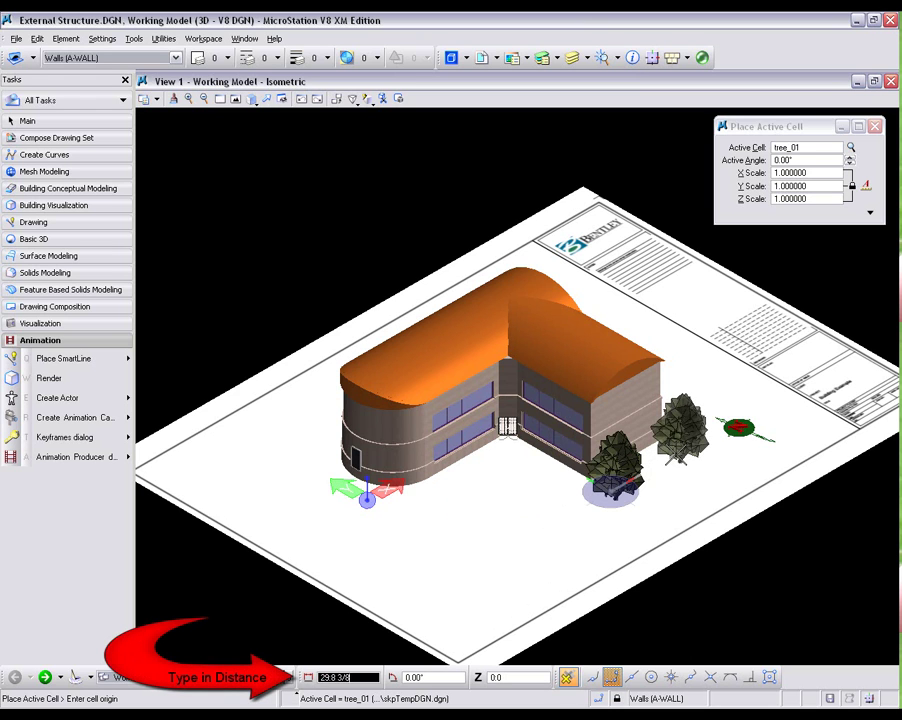
text(30)
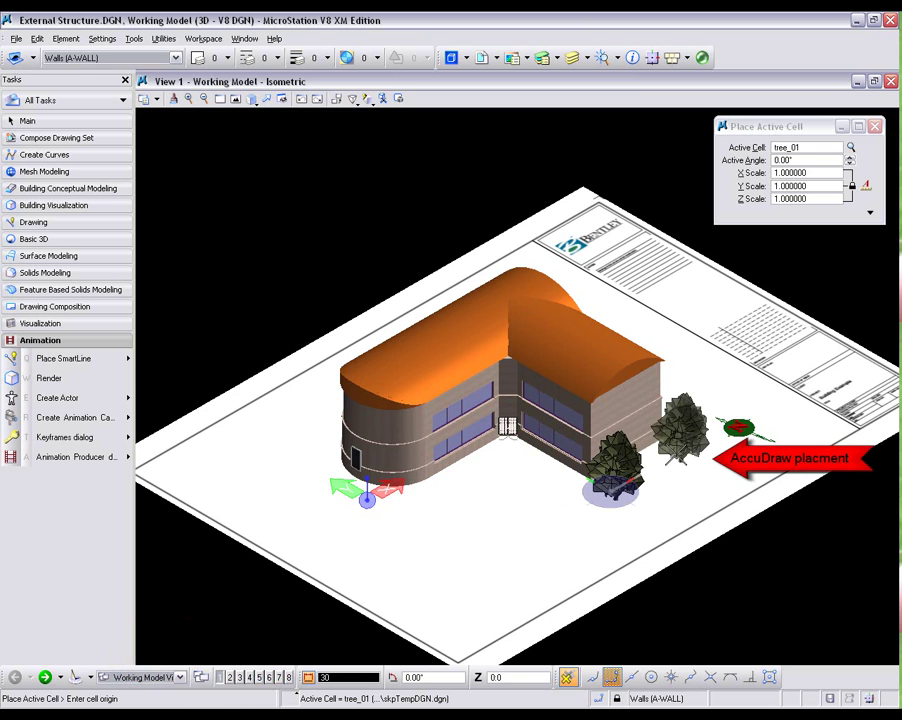
click(612, 485)
Rotate the AccuDraw drawing axes with RQ to a new direction beside the trees.
key(r)
key(q)
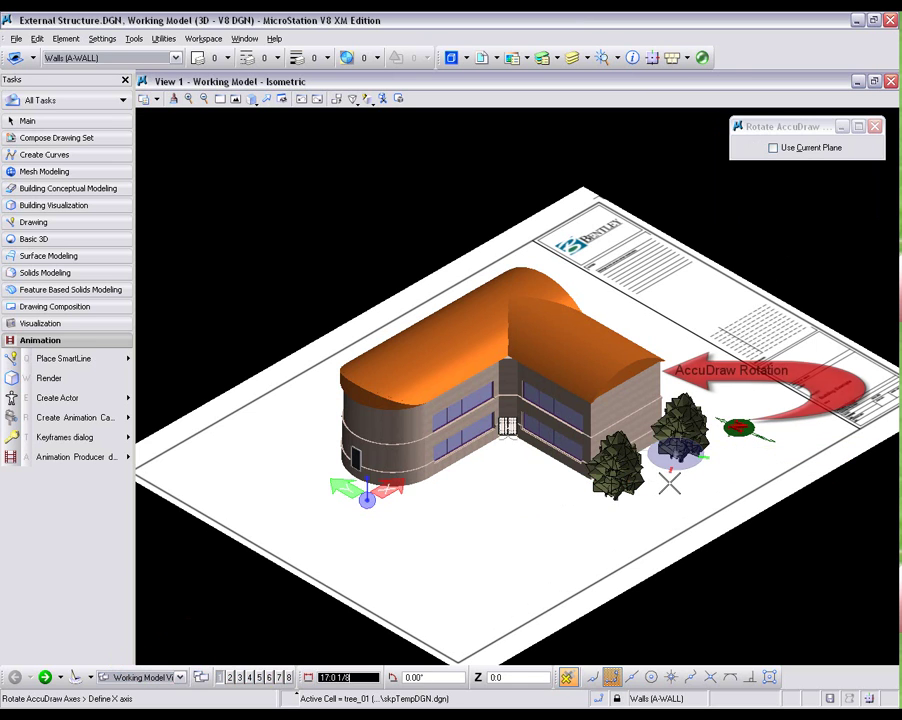
click(670, 482)
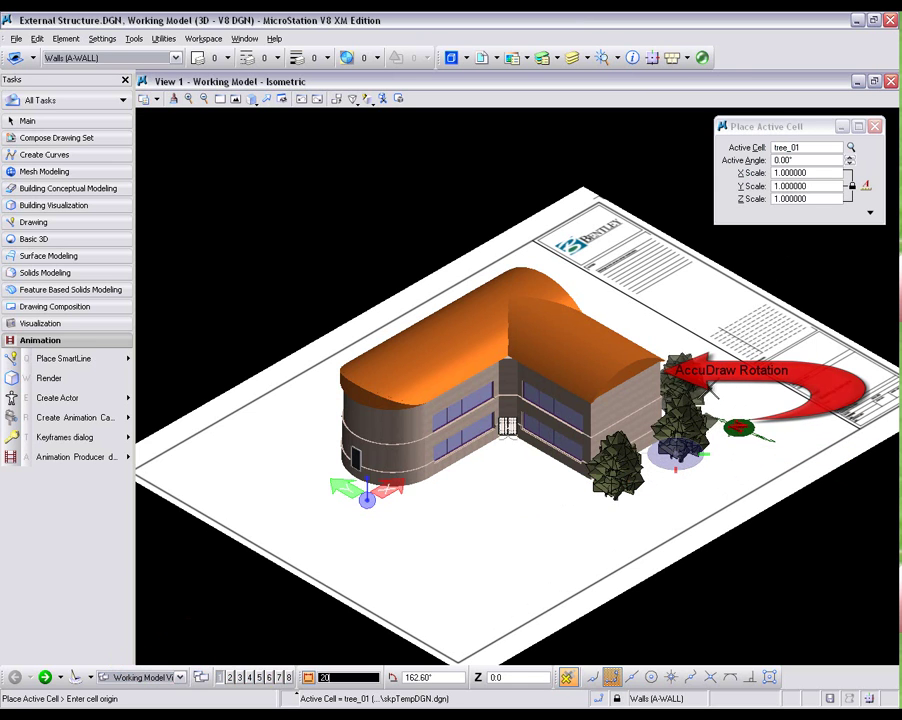